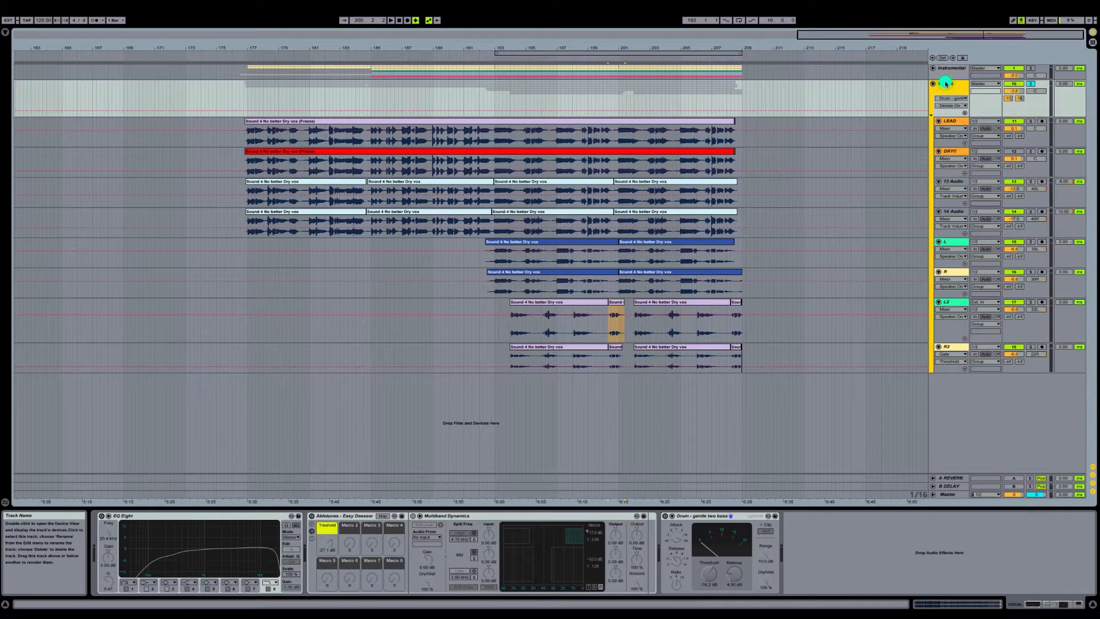
Step: Review the device chains on the LEAD, 13 Audio, 14 Audio, L, R, L2 and R2 vocal tracks
click(949, 140)
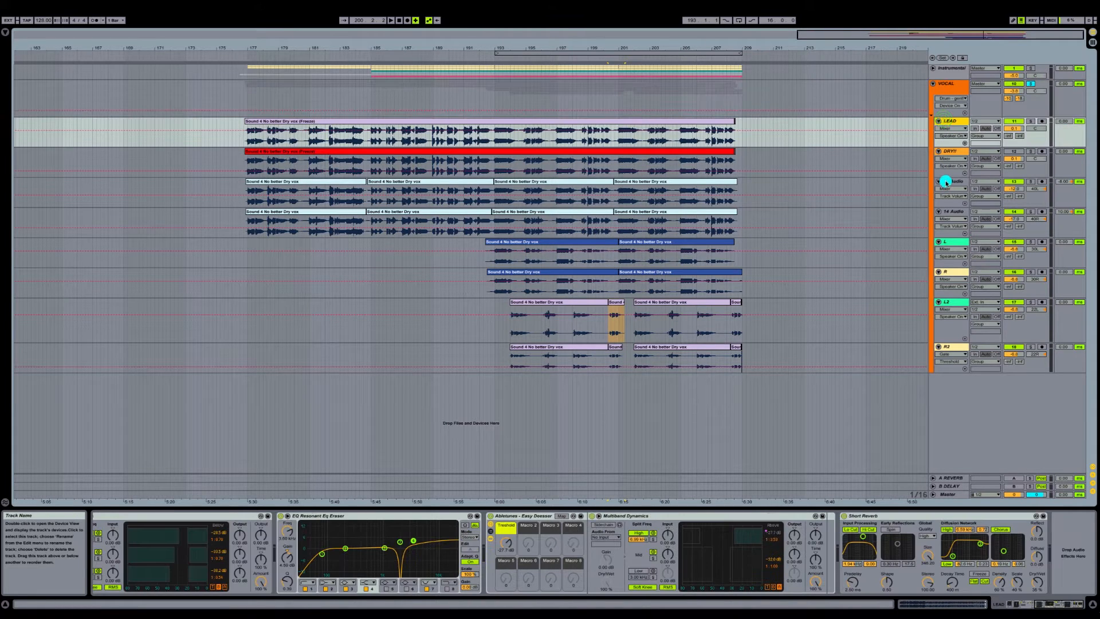
click(946, 182)
click(949, 212)
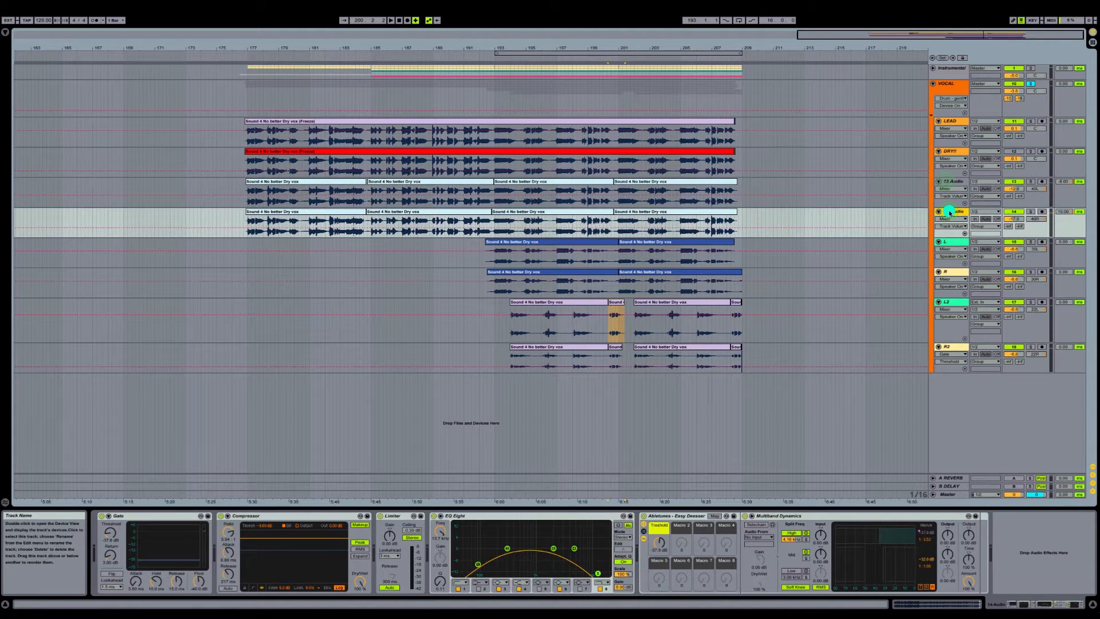
click(946, 242)
click(947, 273)
click(948, 303)
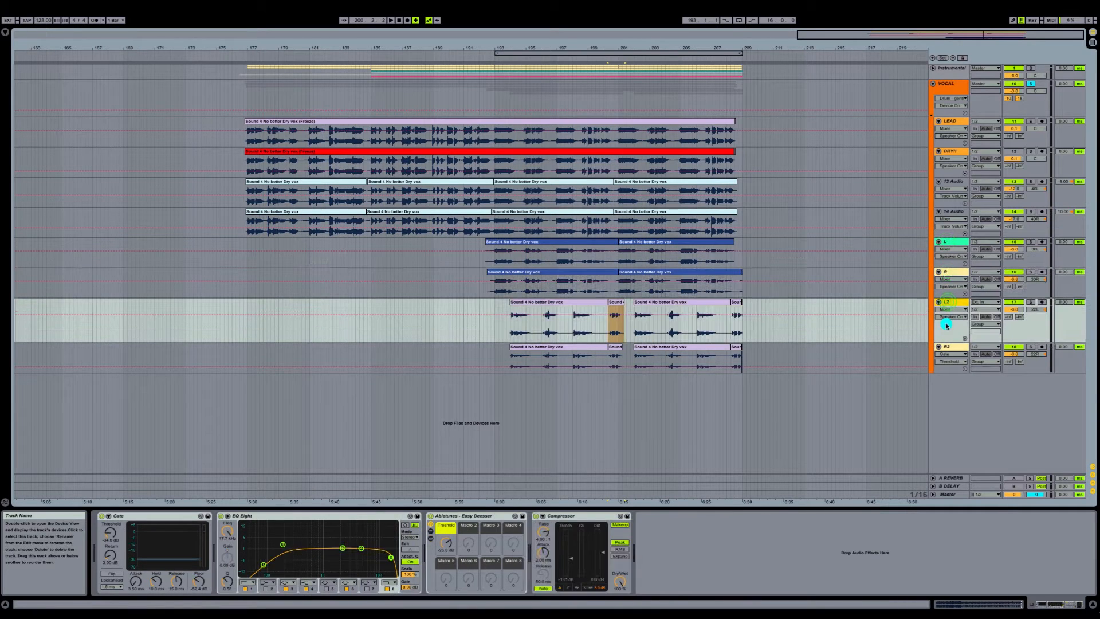
click(947, 347)
Step: Enable EQ Eight on the VOCAL group and boost band 5 about 4 dB at 125 Hz and band 4 about 2 dB at 5.39 kHz
click(950, 88)
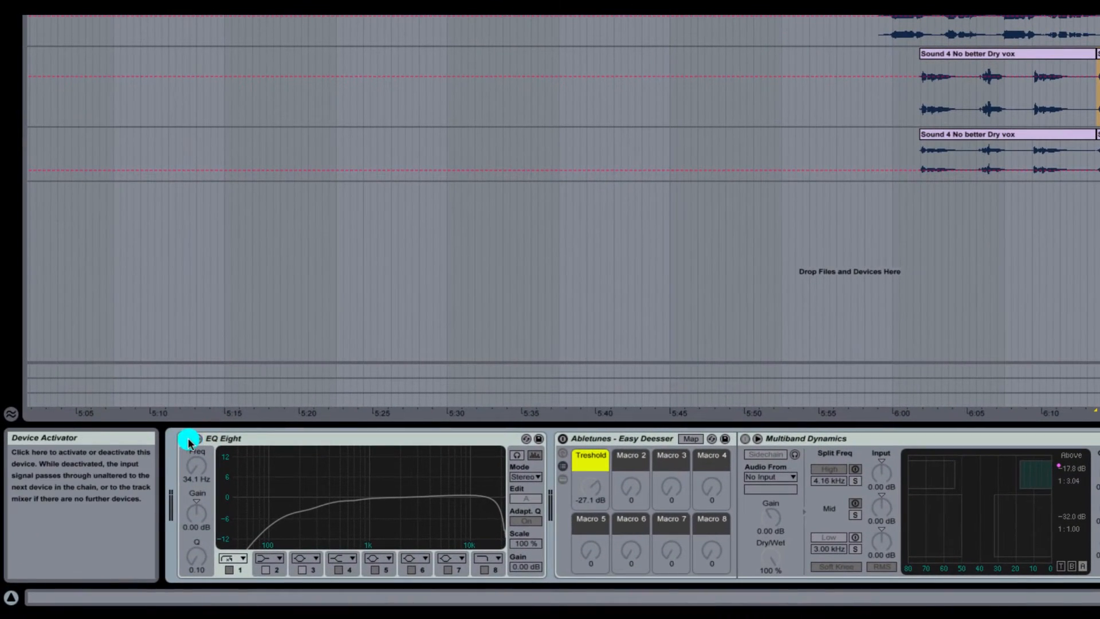
click(187, 438)
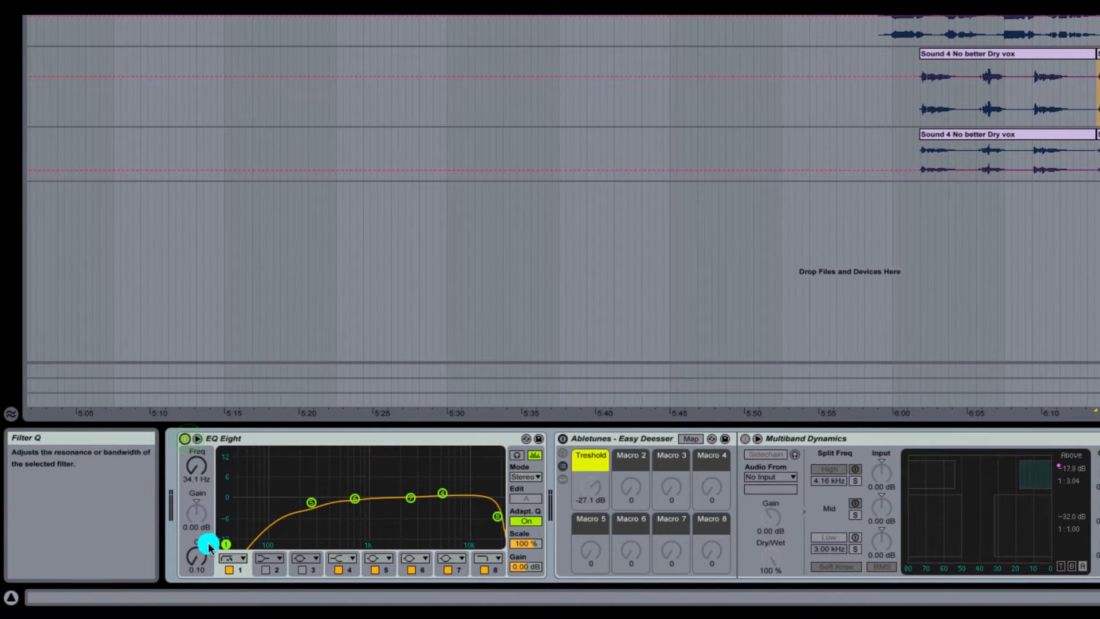
drag(310, 502, 281, 485)
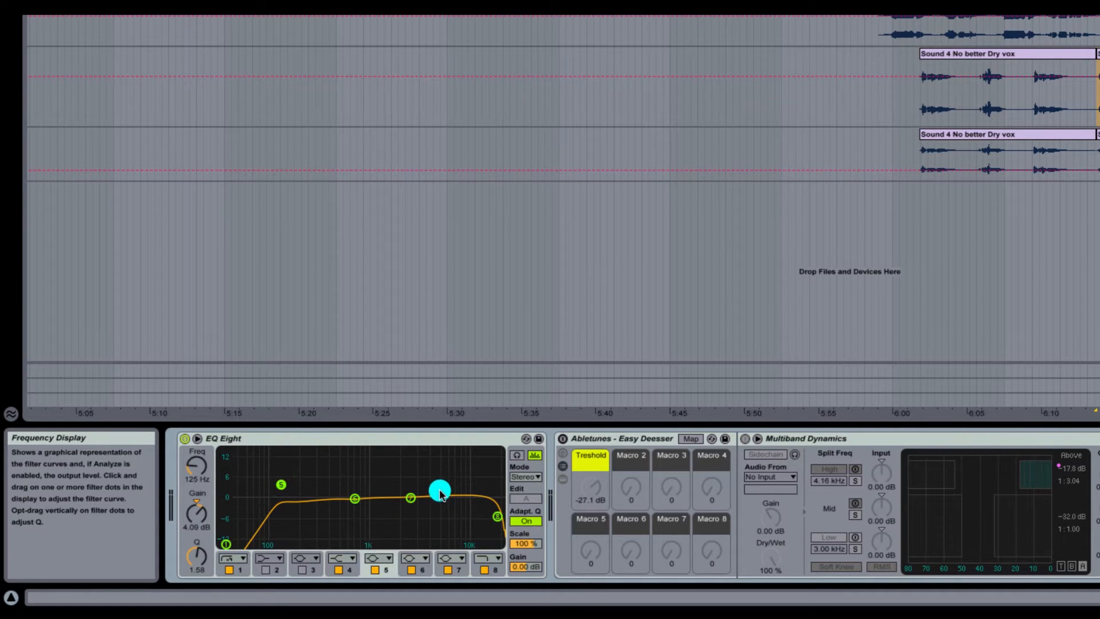
drag(440, 492, 441, 491)
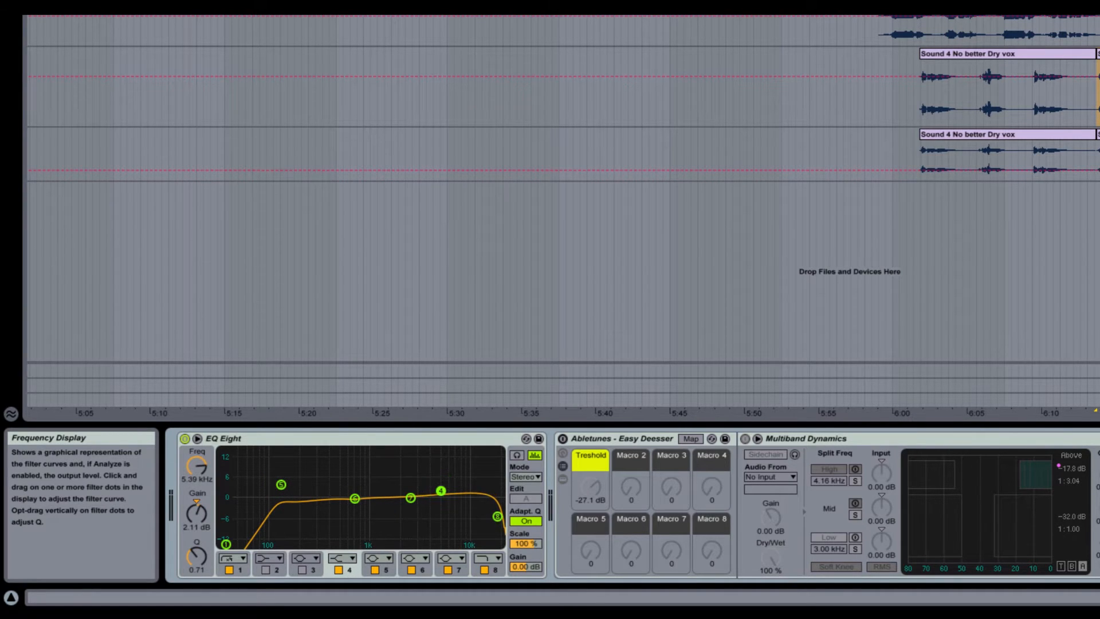
drag(442, 494, 442, 490)
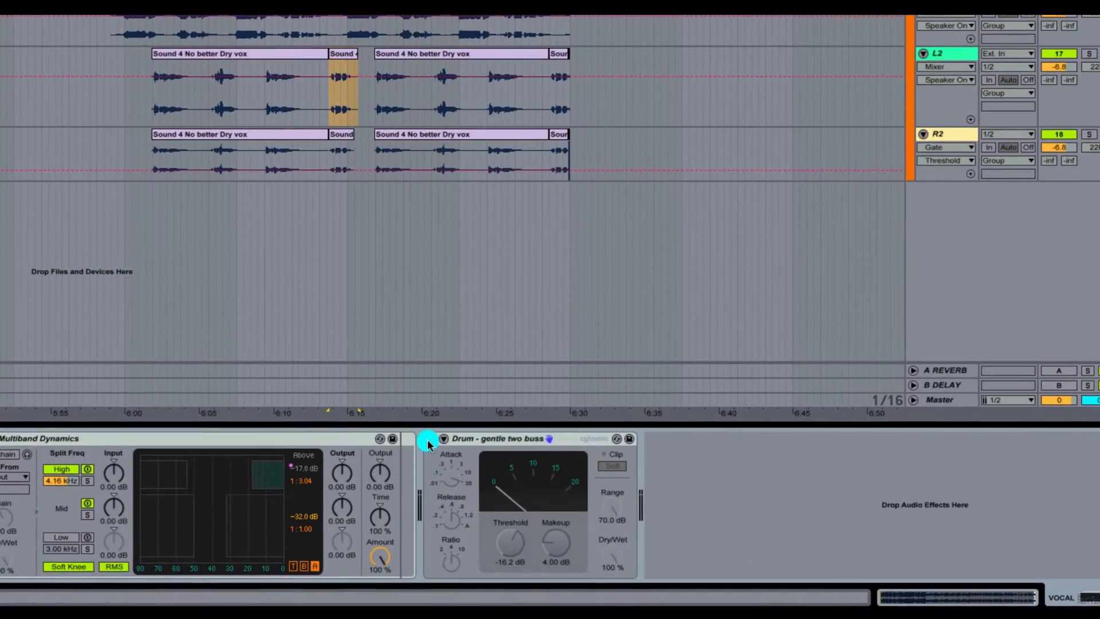
Step: Turn on the Drum - gentle two buss compressor on the VOCAL group and go over its attack, release and ratio
click(427, 439)
click(447, 474)
click(450, 519)
click(451, 563)
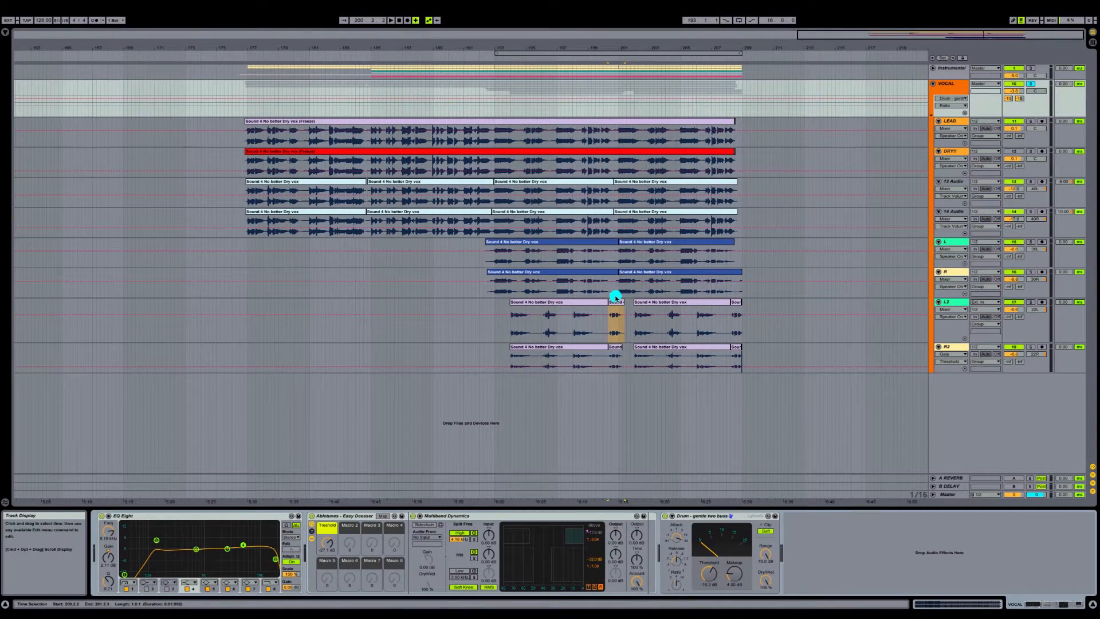
Step: Play the vocals from about bar 193 and fine-tune the thresholds of the group's bus compressor, Multiband Dynamics and Easy Deesser
click(548, 203)
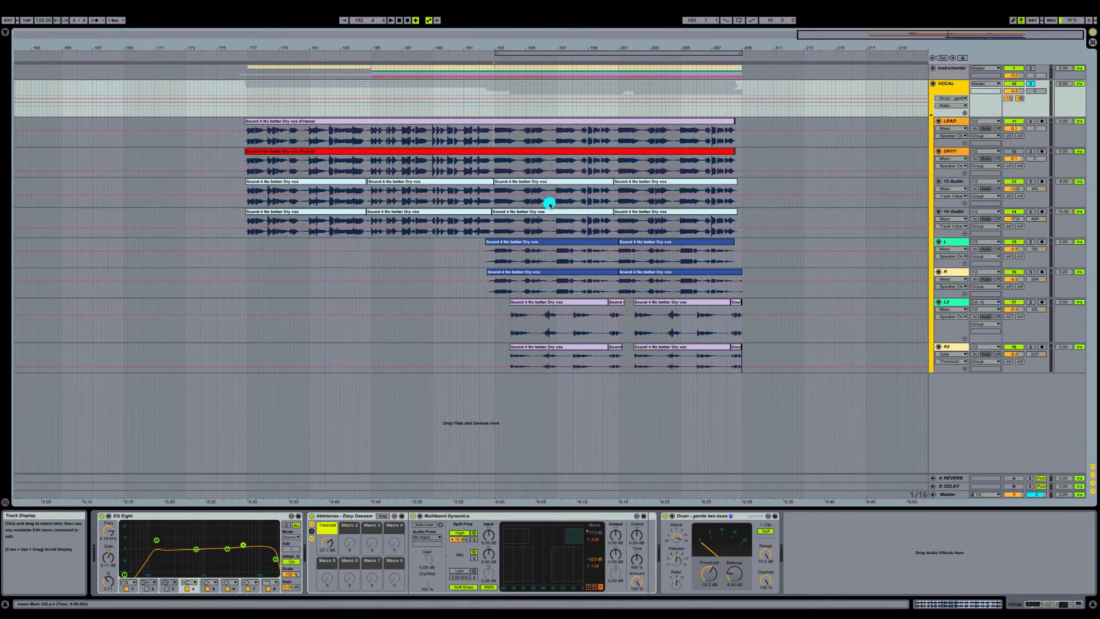
click(494, 111)
key(space)
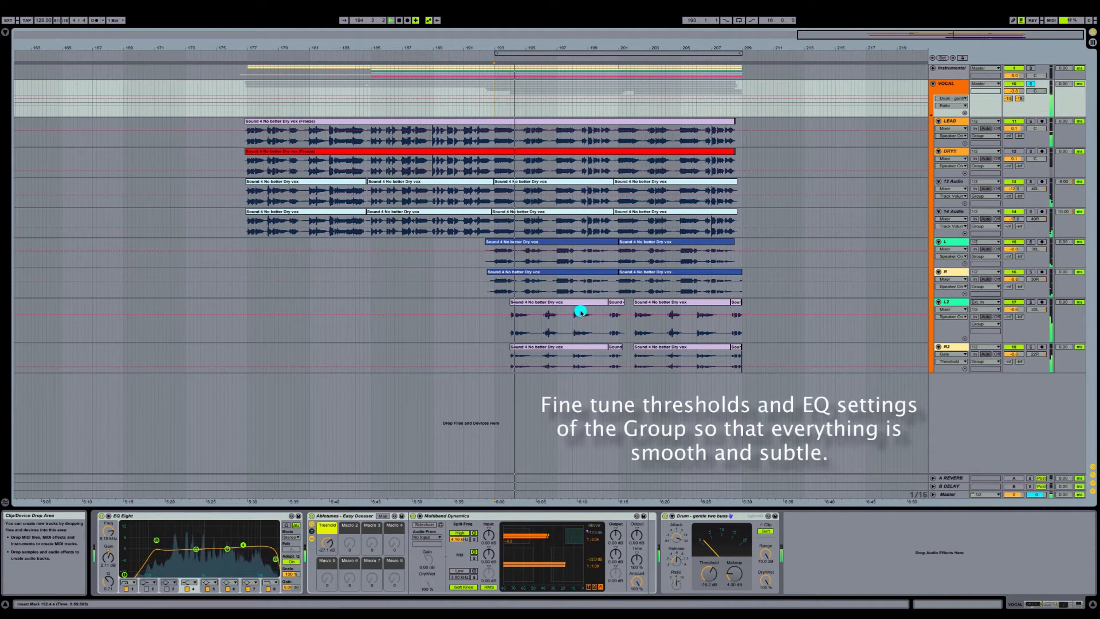
click(710, 573)
mouse_move(711, 574)
mouse_down()
mouse_move(711, 549)
mouse_move(711, 611)
mouse_move(711, 560)
mouse_up()
drag(548, 527, 551, 527)
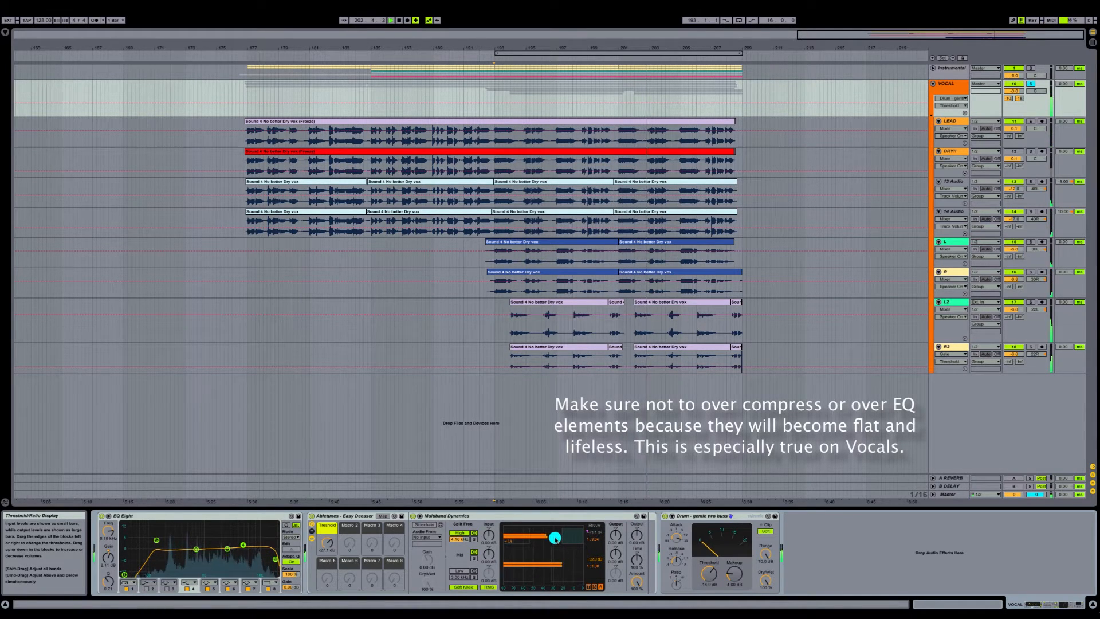
drag(327, 542, 327, 536)
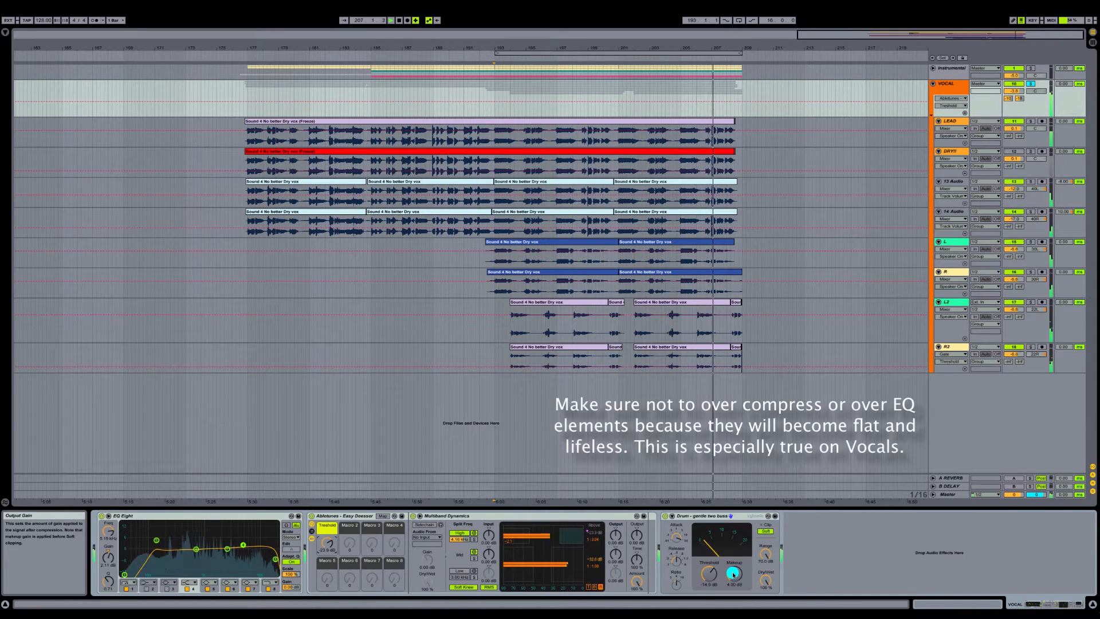
key(space)
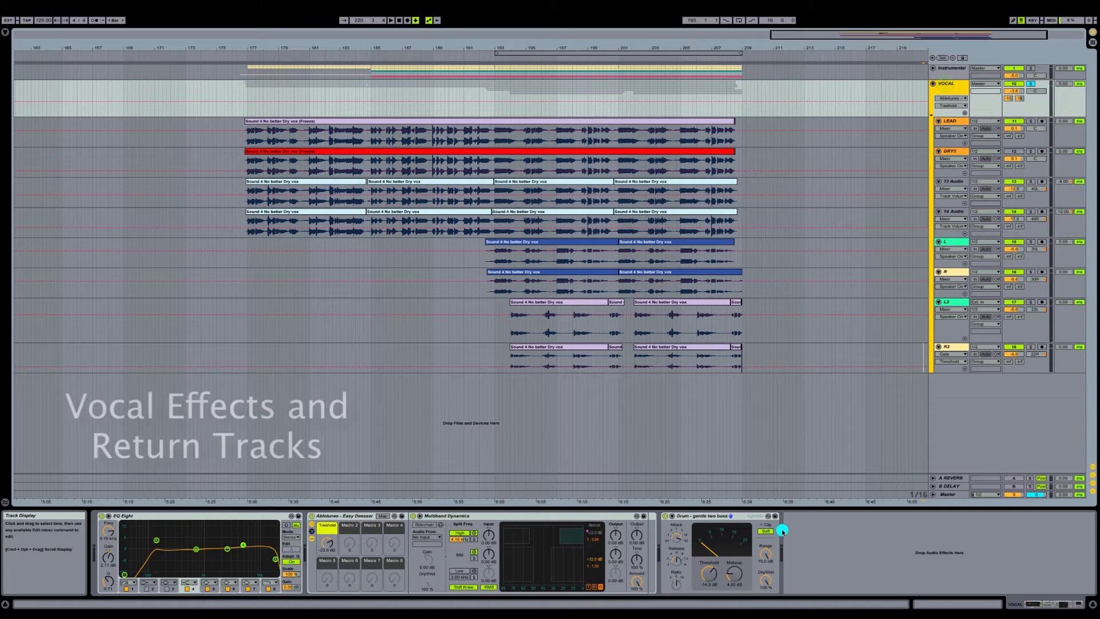
Step: Examine the devices on the A REVERB and B DELAY return tracks and the command for inserting a return track
click(942, 478)
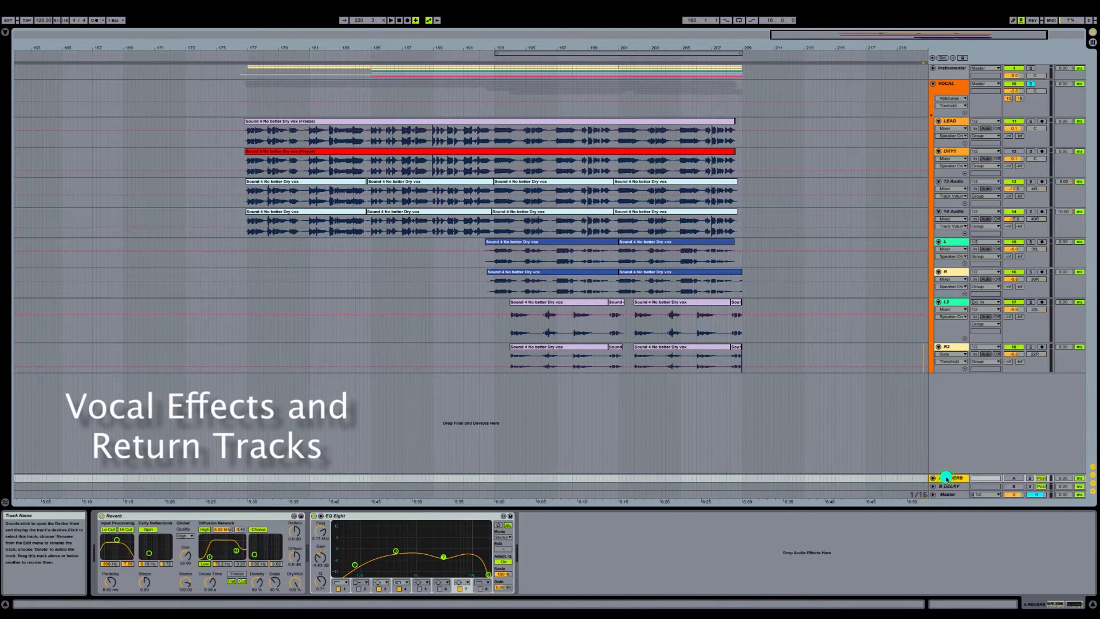
click(95, 5)
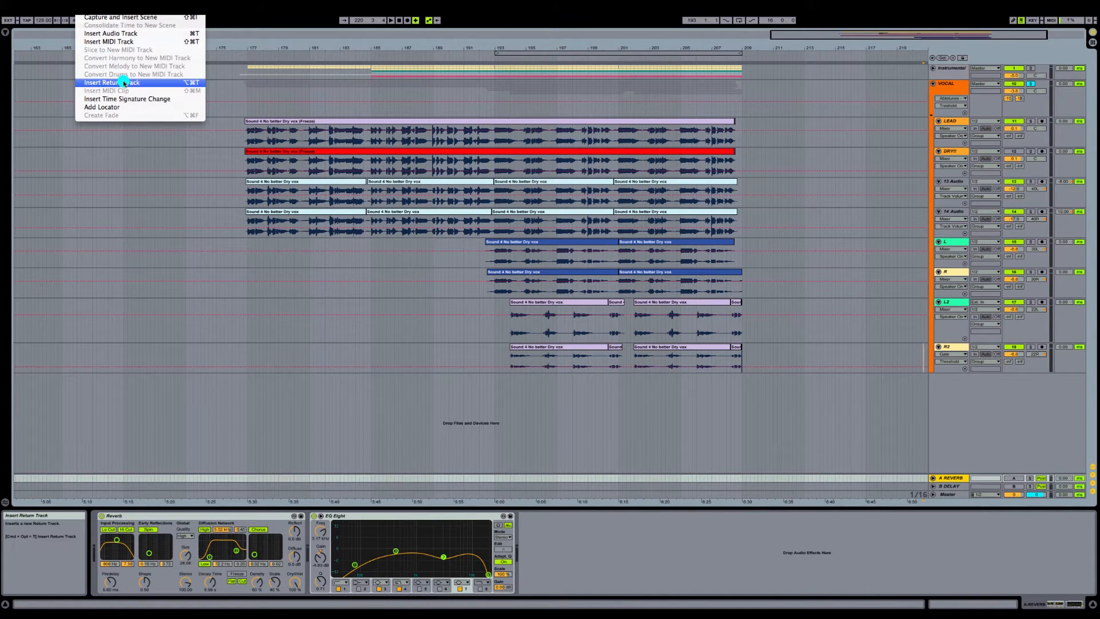
click(943, 477)
click(949, 487)
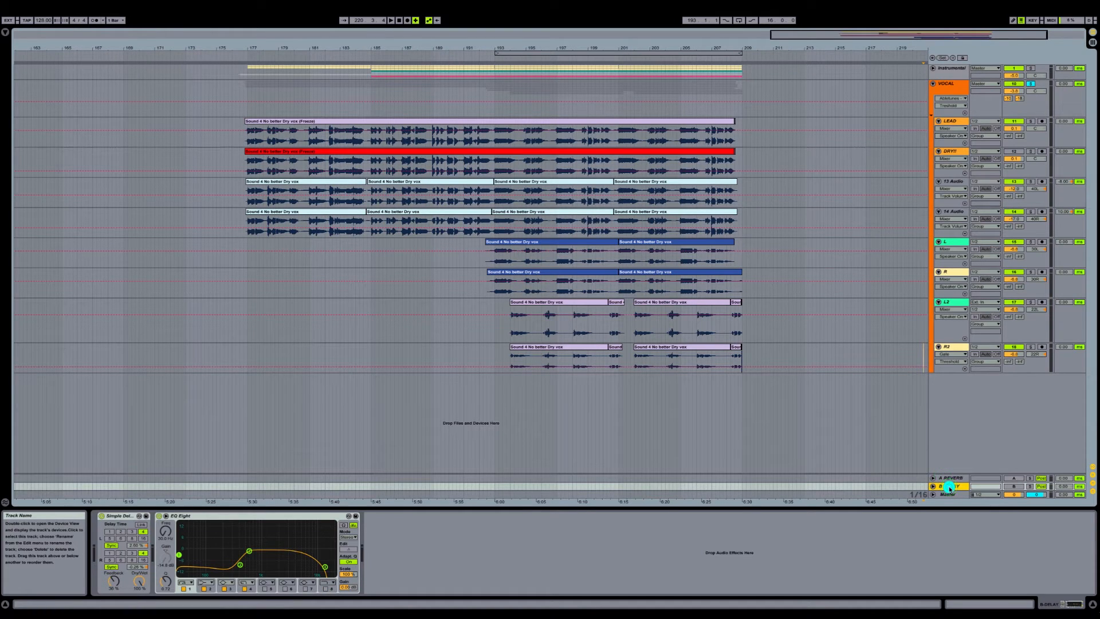
Step: Activate the A REVERB return track and adjust the VOCAL group's send to it during playback
click(950, 478)
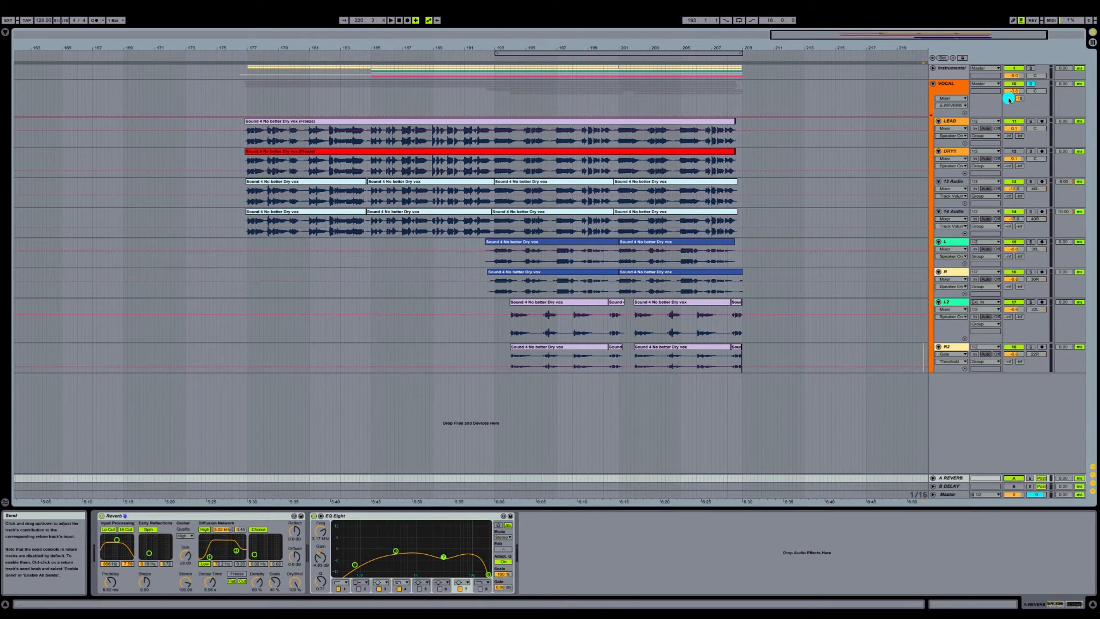
click(983, 96)
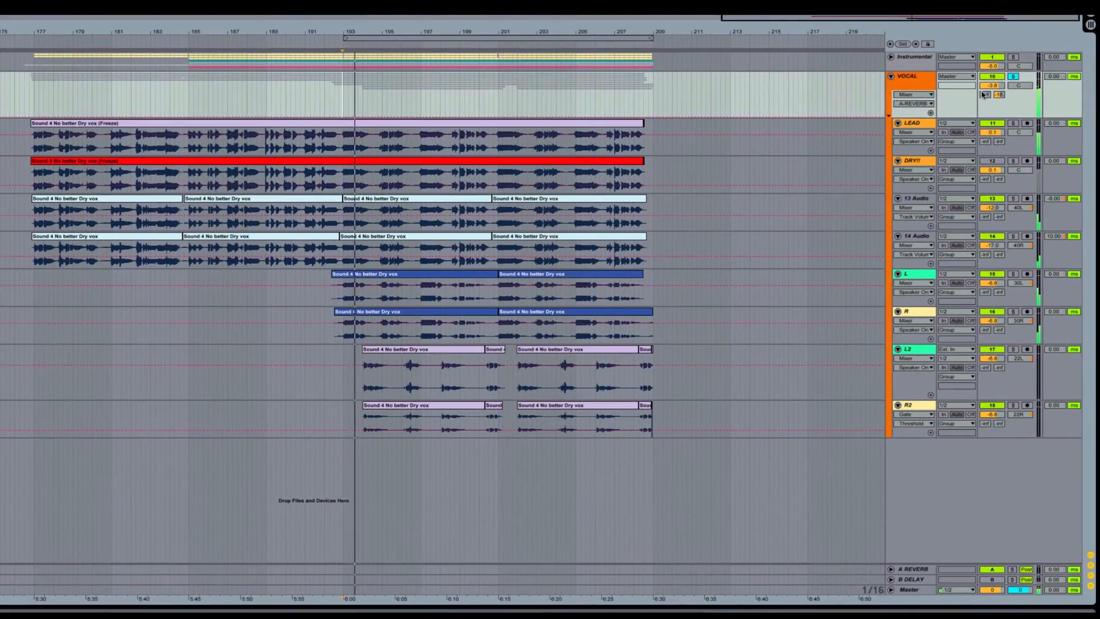
mouse_move(998, 97)
mouse_down()
mouse_move(998, 74)
mouse_move(984, 91)
mouse_up()
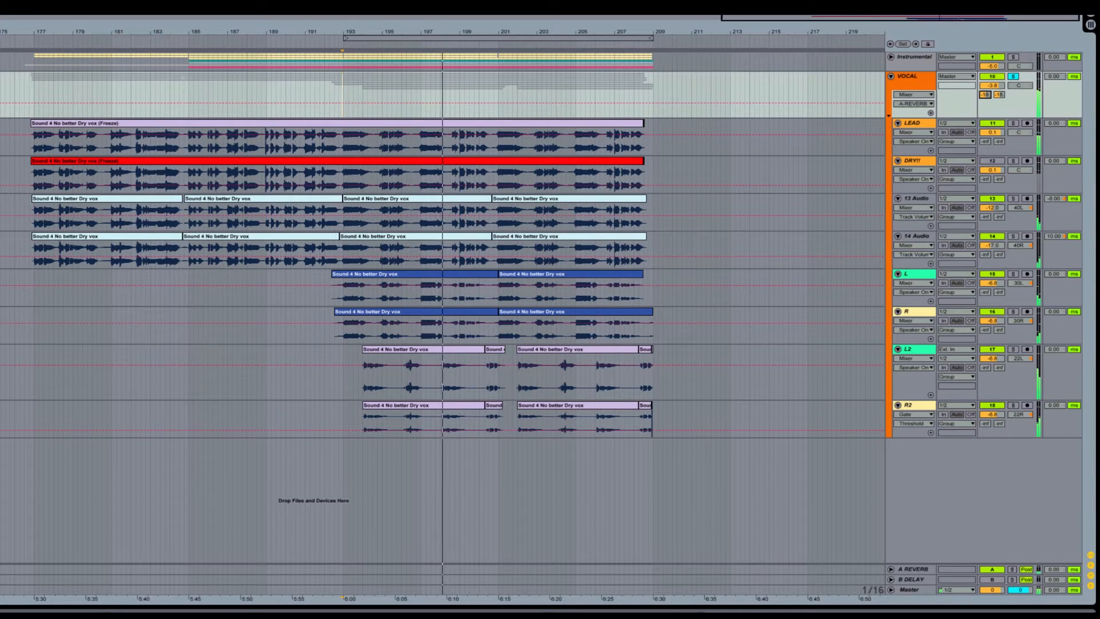
drag(985, 91, 985, 94)
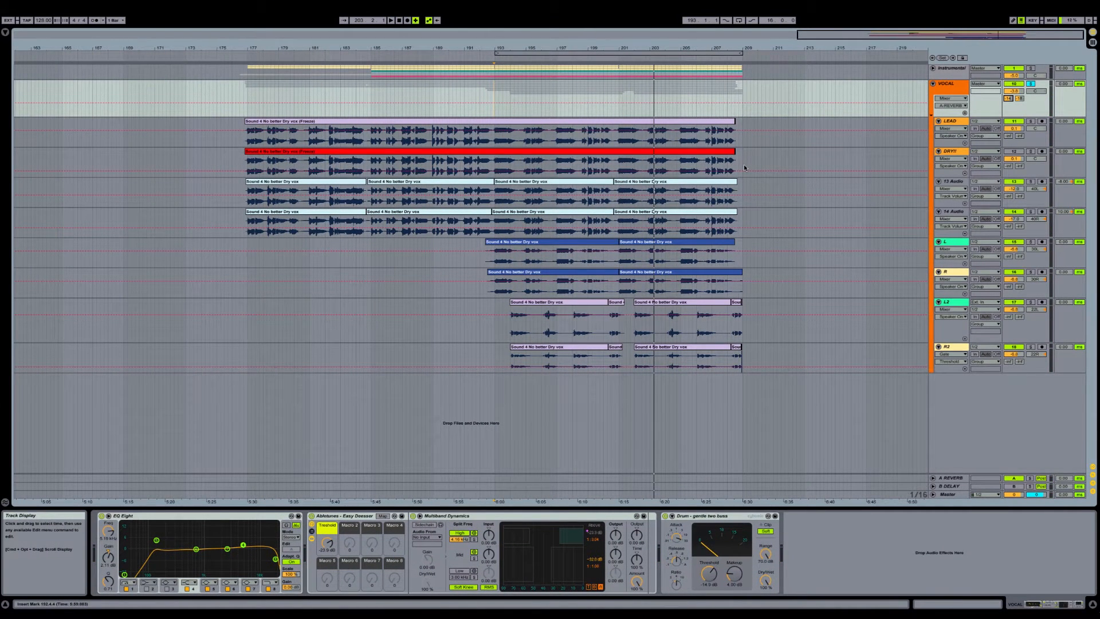
Step: Play the vocals and move band 7 of the A REVERB track's EQ Eight to a lower frequency and gain
click(948, 477)
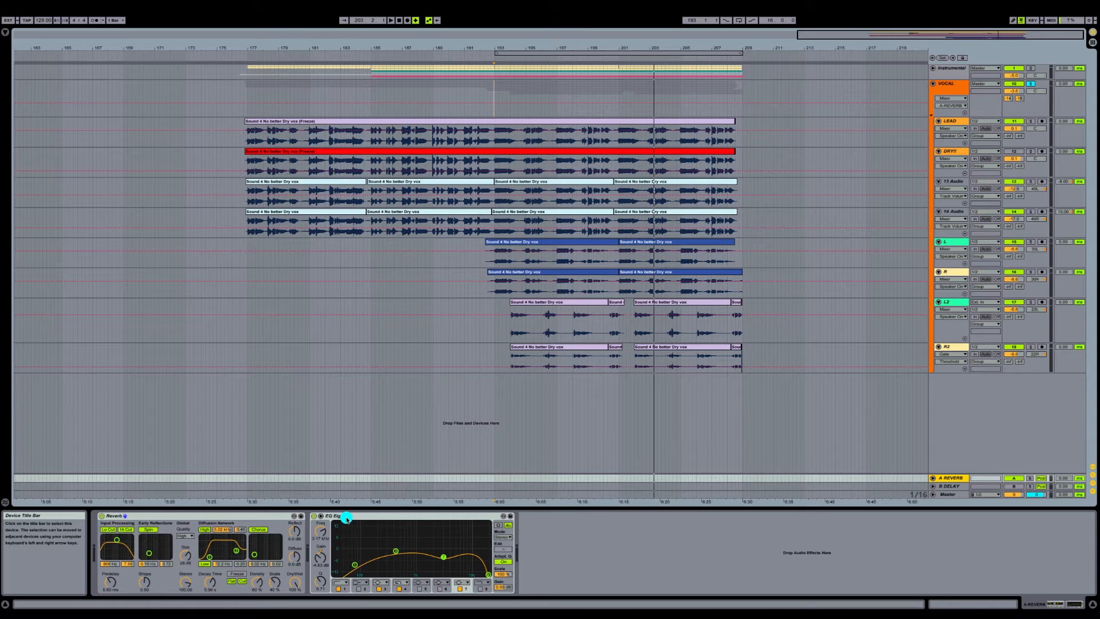
key(space)
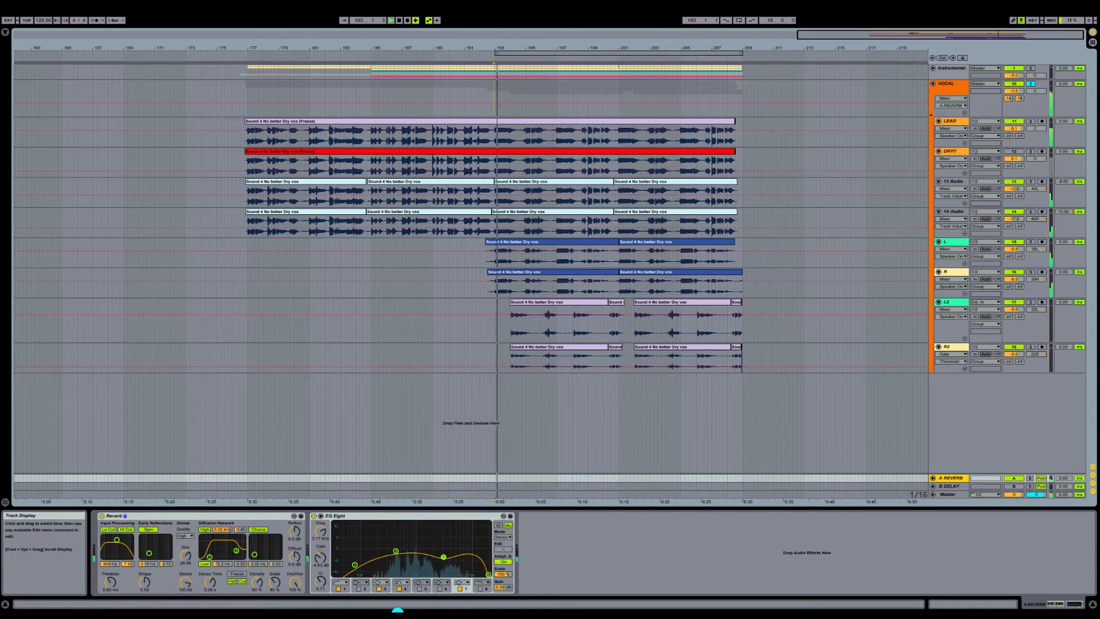
mouse_move(444, 556)
mouse_down()
mouse_move(419, 530)
mouse_move(438, 532)
mouse_move(448, 557)
mouse_move(430, 559)
mouse_up()
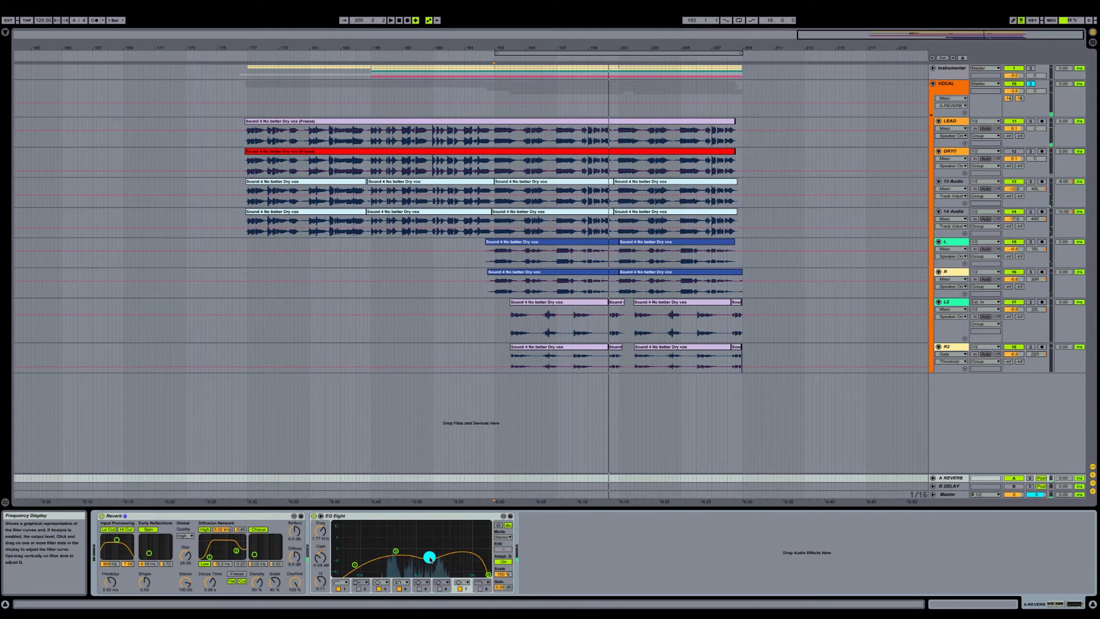
Step: Reset the VOCAL group's B DELAY send, then activate the B DELAY return track and its Simple Delay
click(1020, 100)
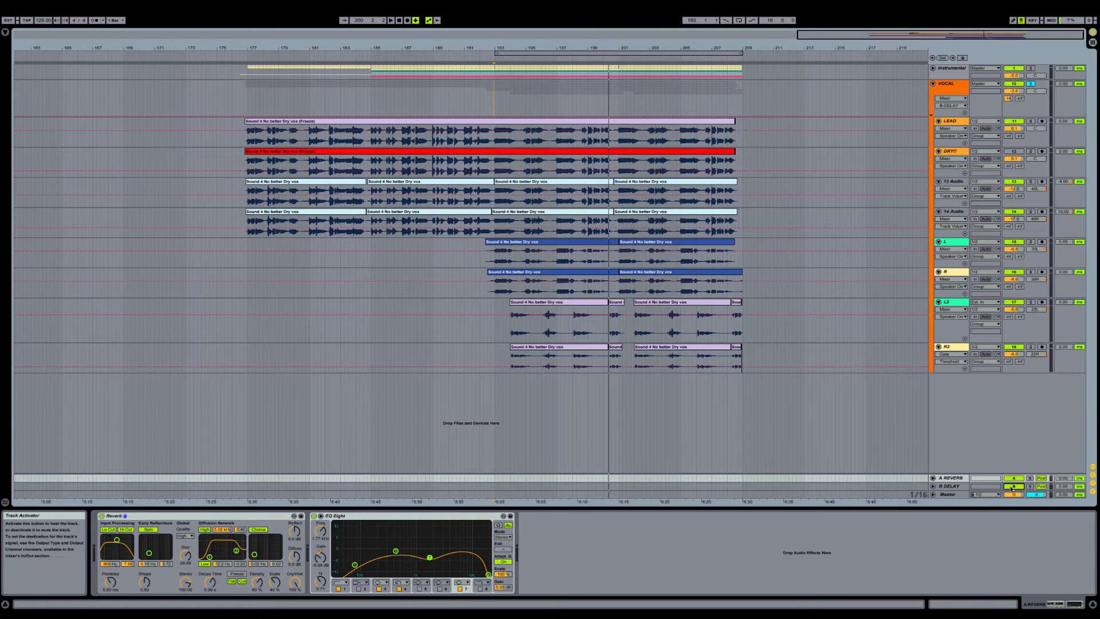
click(962, 486)
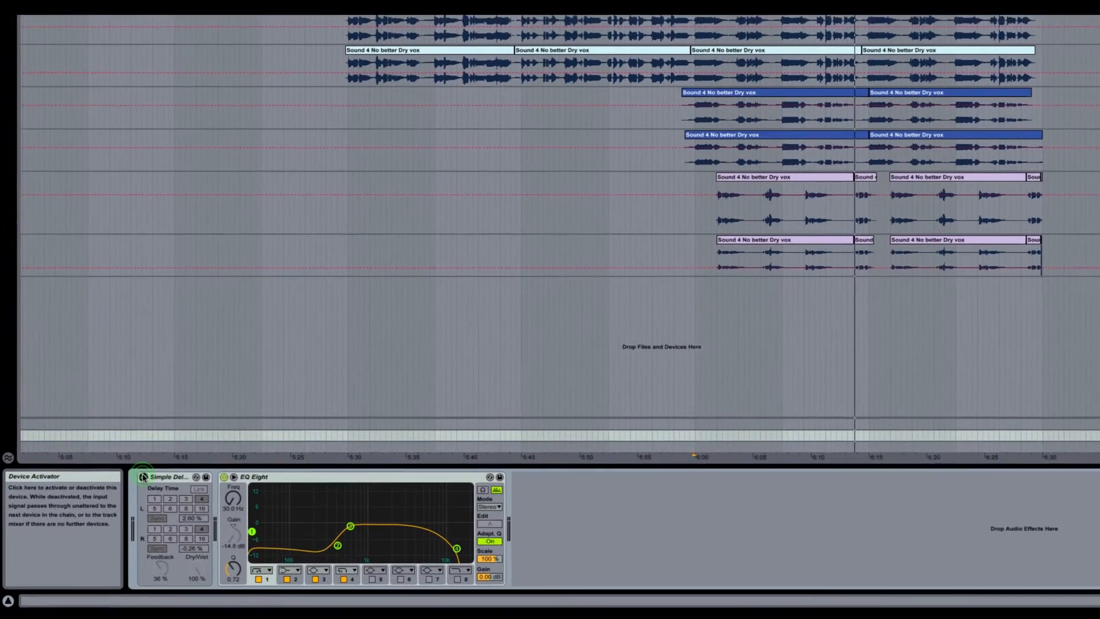
click(102, 516)
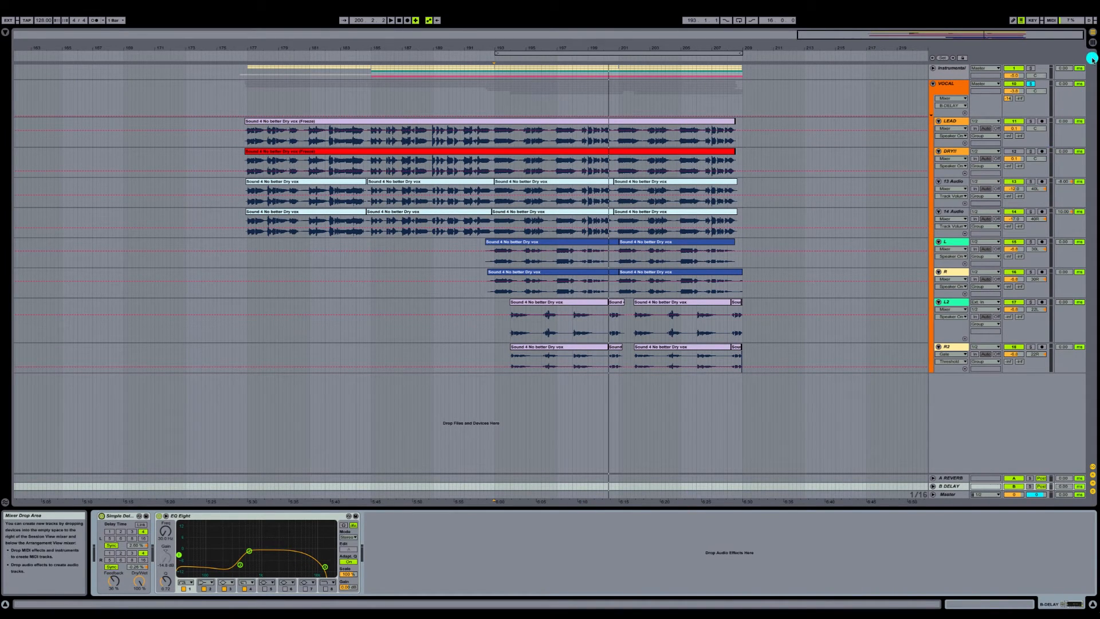
Step: Play the vocals from bar 193, raise the VOCAL group's B DELAY send and readjust its A REVERB send
click(493, 101)
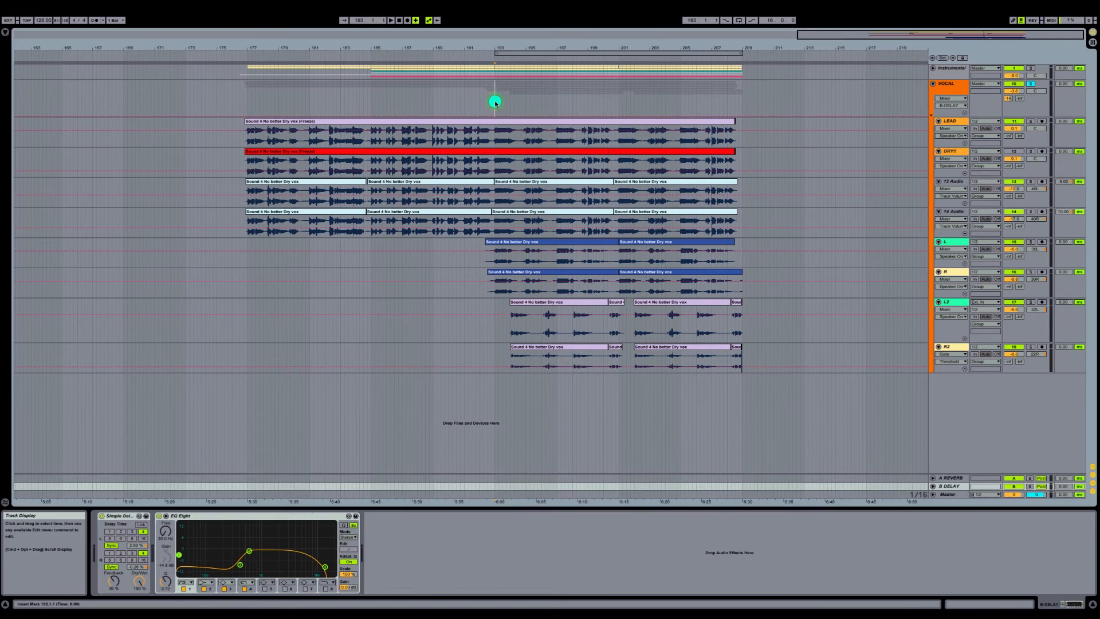
key(space)
drag(1021, 99, 1022, 67)
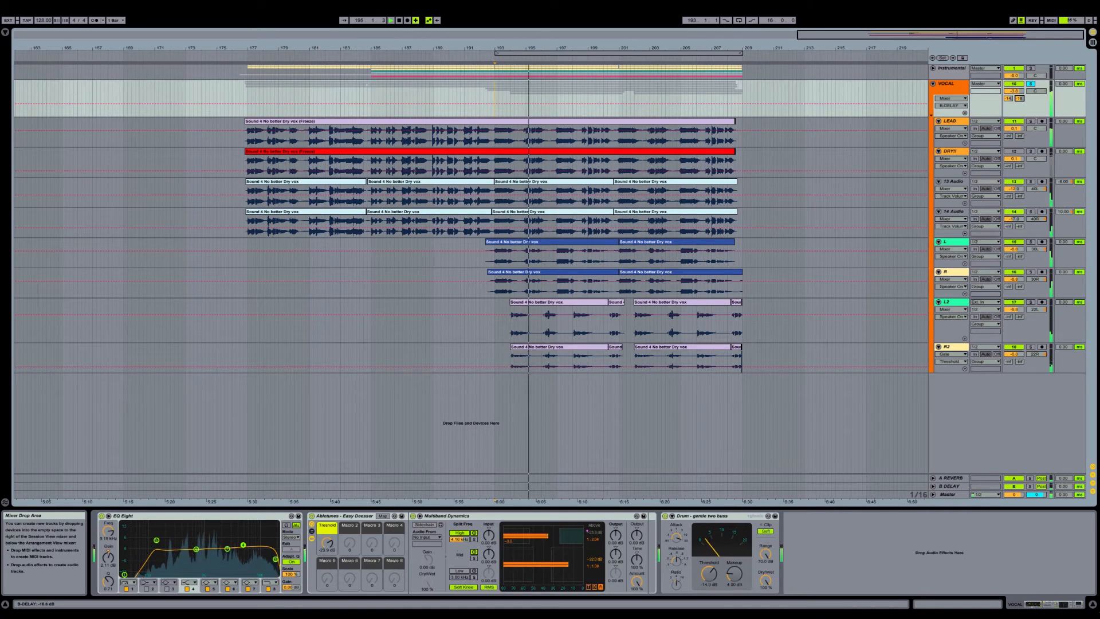
drag(1017, 99, 1012, 100)
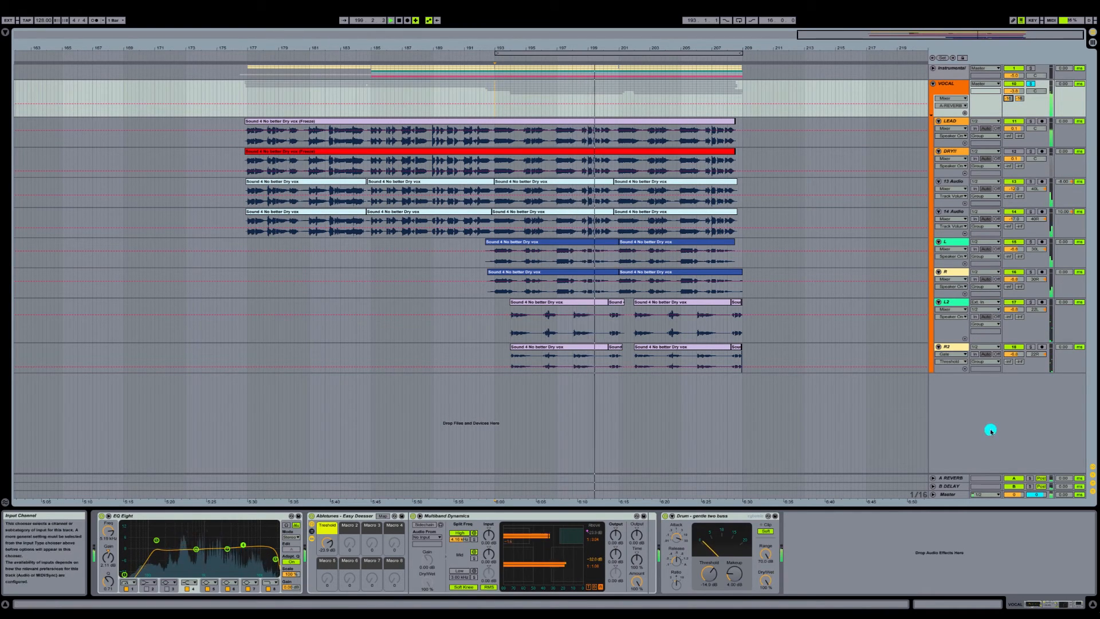
Step: Lower the Simple Delay's feedback on the B DELAY return track during playback
click(968, 486)
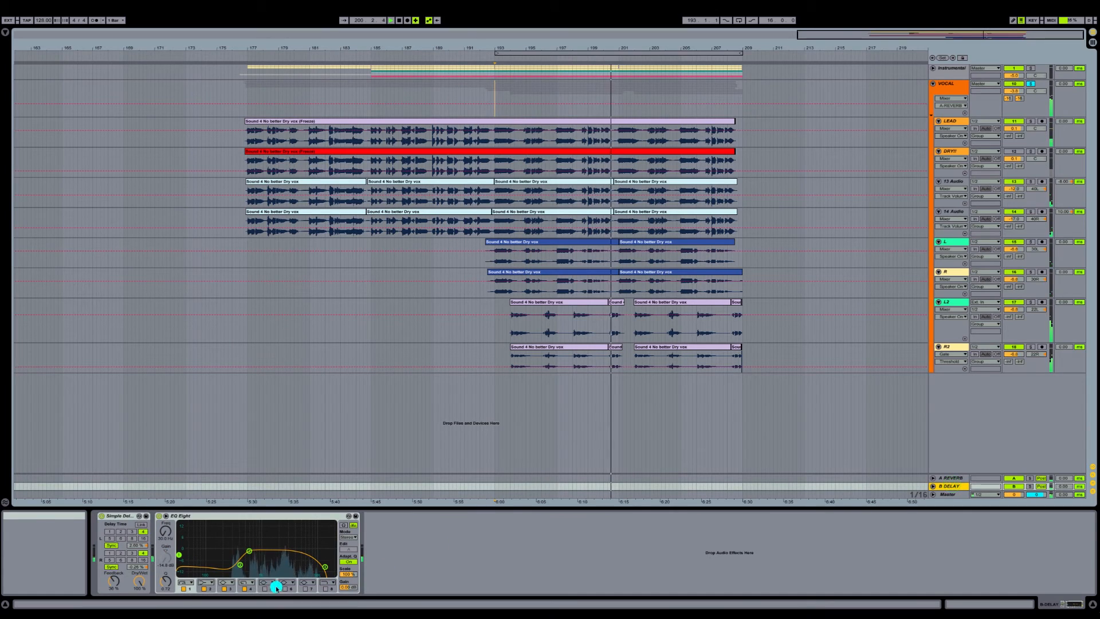
drag(111, 581, 110, 592)
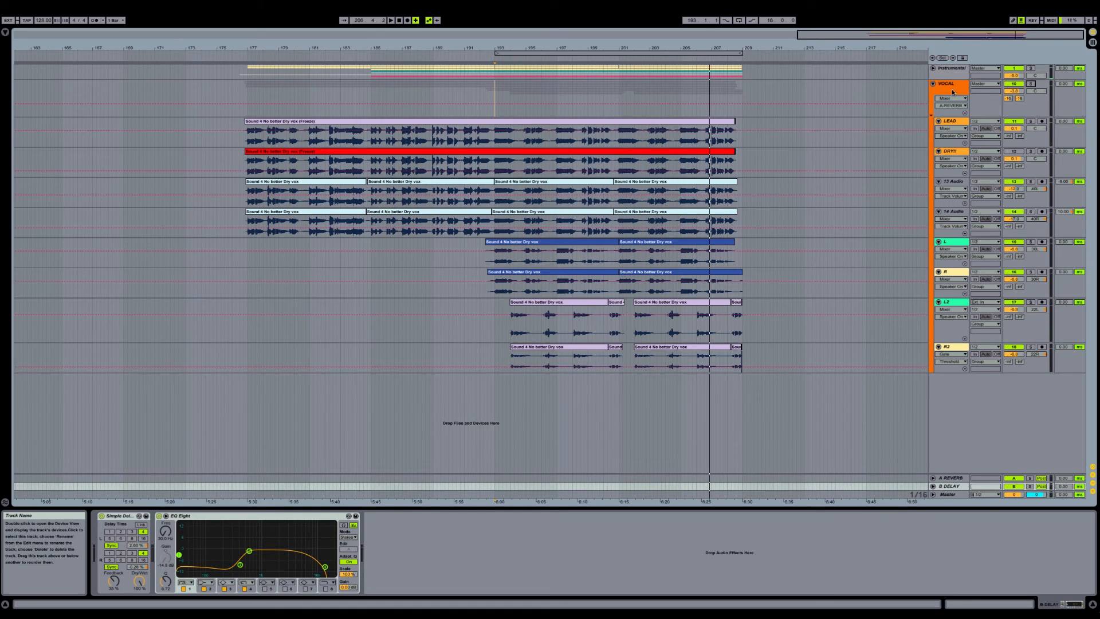
Step: Play the full mix from the start of the vocal clips with the VOCAL group unsoloed
click(246, 94)
key(space)
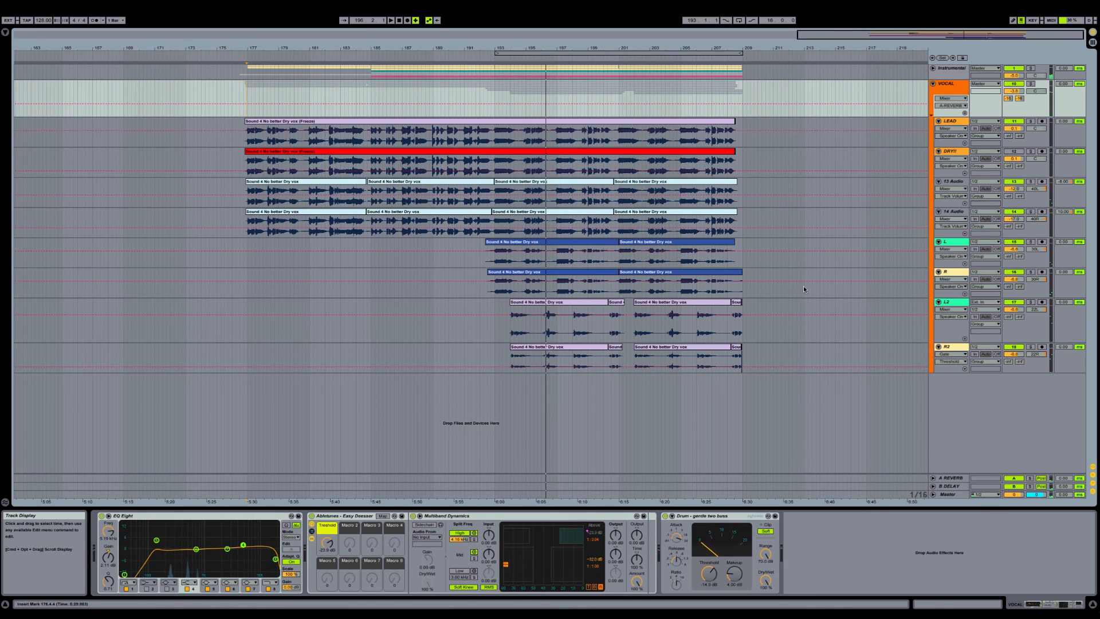
click(771, 258)
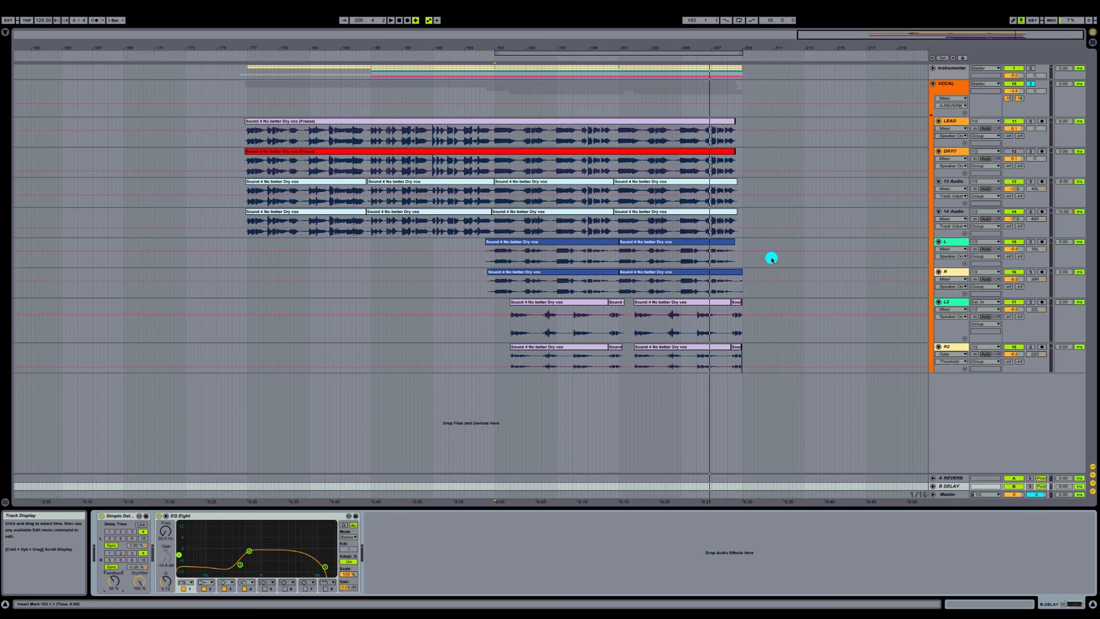